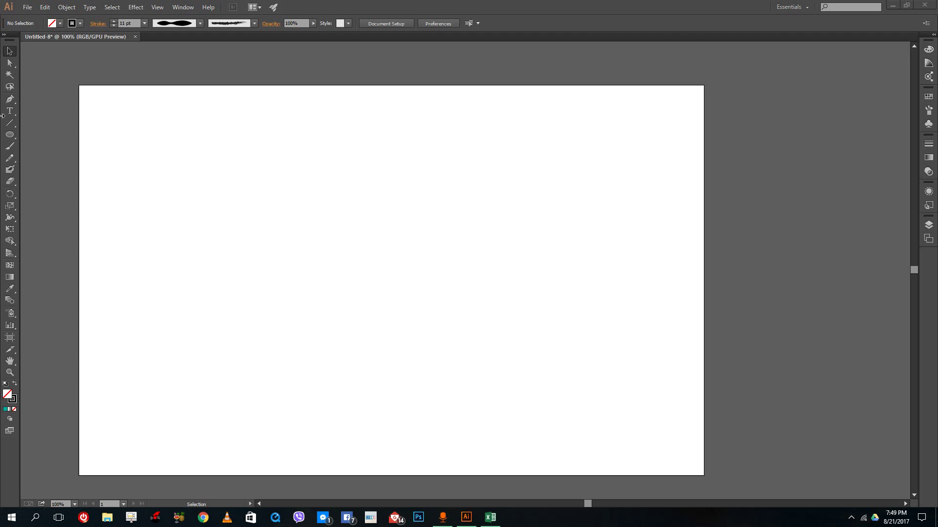
# With the Pencil tool at 400% zoom, draw a curve, a diagonal stroke and a loop
pyautogui.click(10, 159)
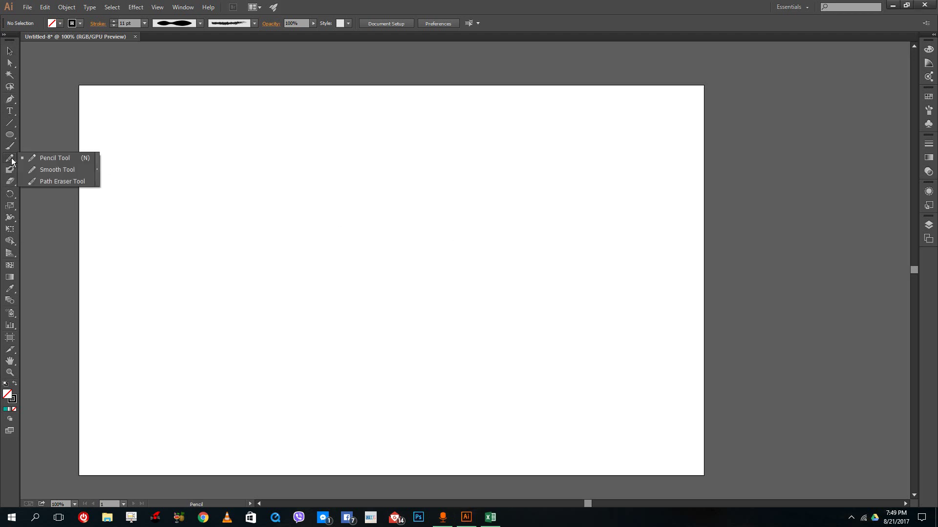
pyautogui.click(45, 157)
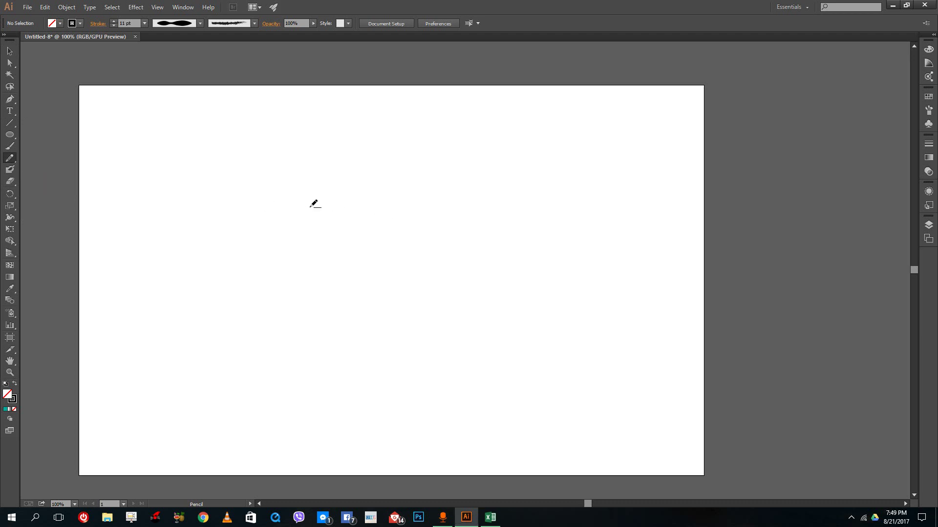
pyautogui.keyDown('alt'); pyautogui.scroll(4, 297, 182); pyautogui.keyUp('alt')
pyautogui.moveTo(266, 141)
pyautogui.mouseDown()
pyautogui.moveTo(272, 257)
pyautogui.moveTo(267, 234)
pyautogui.moveTo(386, 263)
pyautogui.mouseUp()
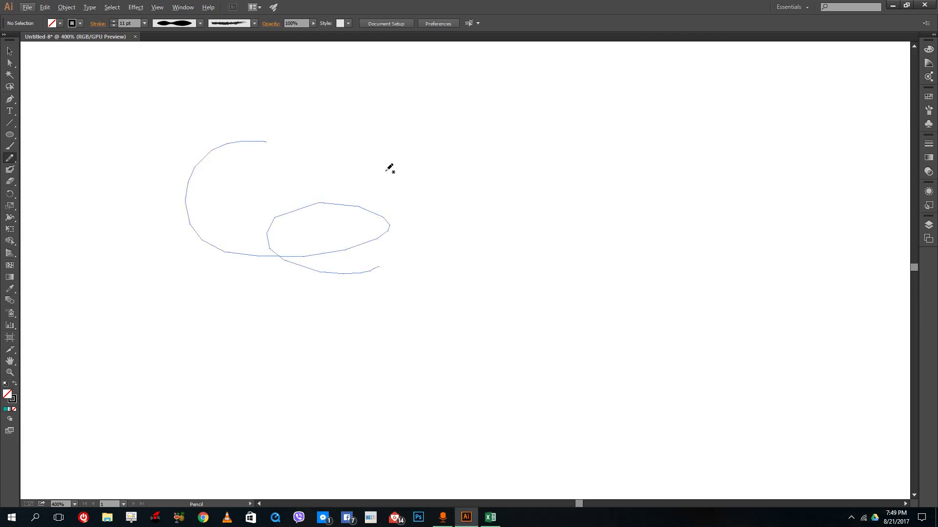
pyautogui.moveTo(335, 240); pyautogui.dragTo(399, 171)
pyautogui.moveTo(259, 189)
pyautogui.mouseDown()
pyautogui.moveTo(240, 278)
pyautogui.moveTo(442, 343)
pyautogui.moveTo(451, 287)
pyautogui.moveTo(554, 317)
pyautogui.mouseUp()
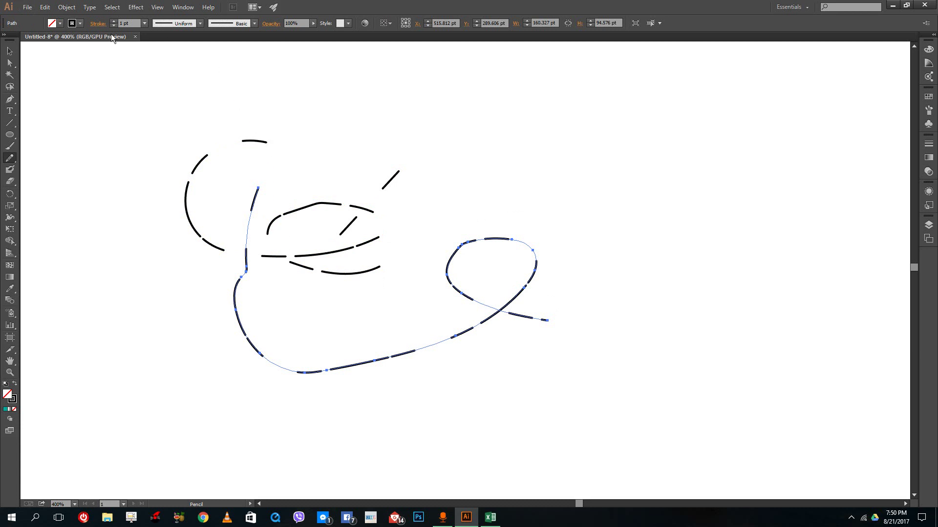
# Uncheck Dashed Line so the loop is solid, then draw a wavy line and an upward stroke
pyautogui.click(94, 25)
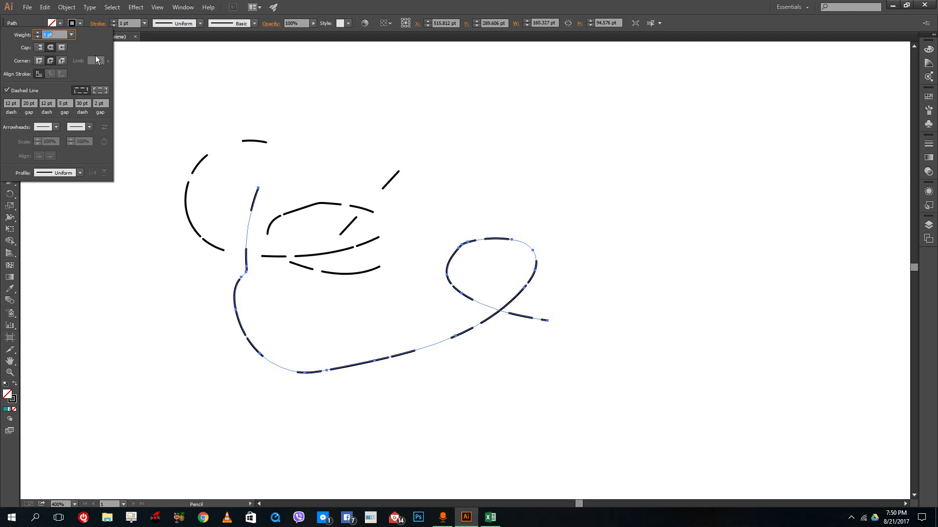
pyautogui.click(6, 91)
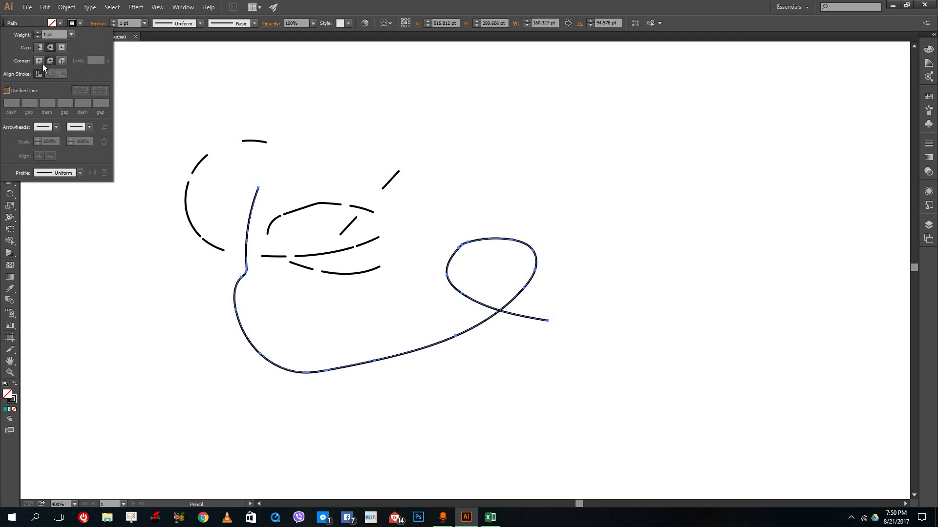
pyautogui.moveTo(748, 186)
pyautogui.mouseDown()
pyautogui.moveTo(735, 249)
pyautogui.moveTo(685, 368)
pyautogui.mouseUp()
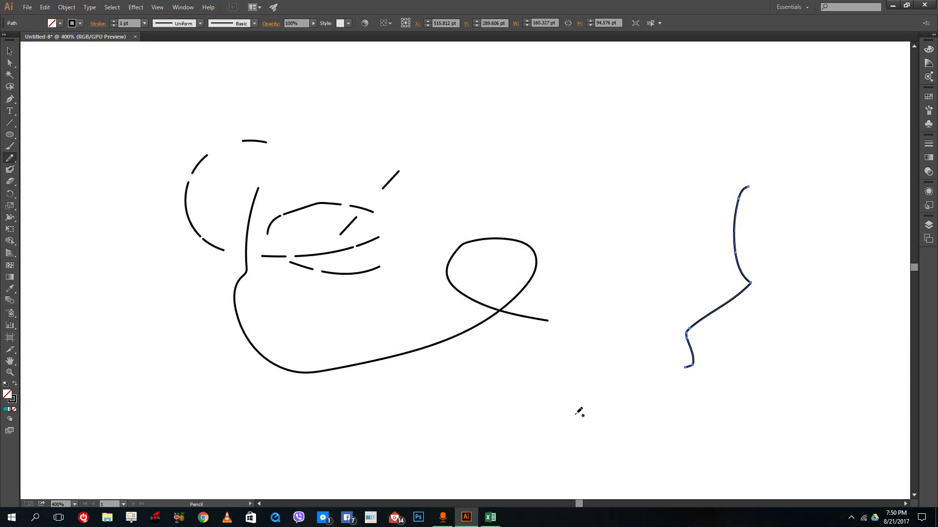
pyautogui.moveTo(572, 415)
pyautogui.mouseDown()
pyautogui.moveTo(621, 121)
pyautogui.moveTo(565, 119)
pyautogui.mouseUp()
# Draw a zigzag path at the top and an R-shaped path at left, then select all paths
pyautogui.moveTo(381, 100)
pyautogui.mouseDown()
pyautogui.moveTo(508, 155)
pyautogui.moveTo(520, 191)
pyautogui.mouseUp()
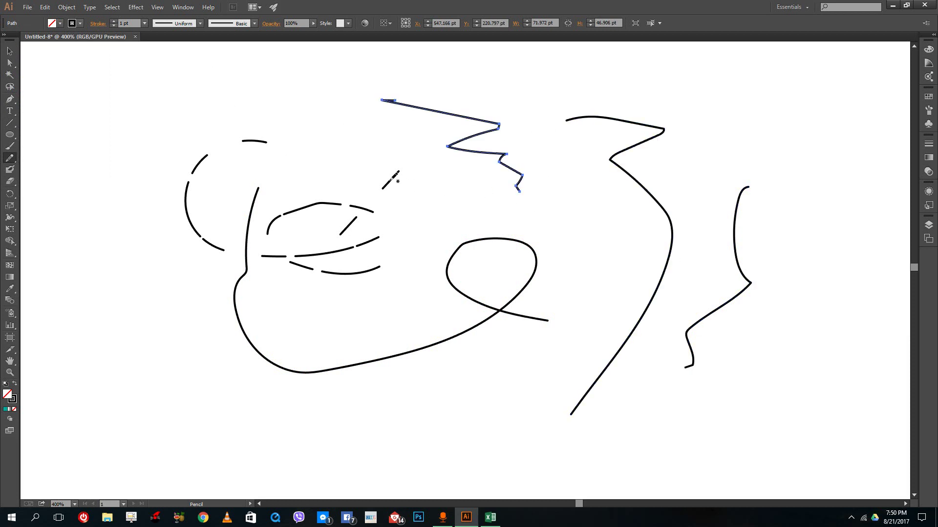
pyautogui.moveTo(47, 263)
pyautogui.mouseDown()
pyautogui.moveTo(95, 339)
pyautogui.moveTo(104, 395)
pyautogui.mouseUp()
pyautogui.click(10, 51)
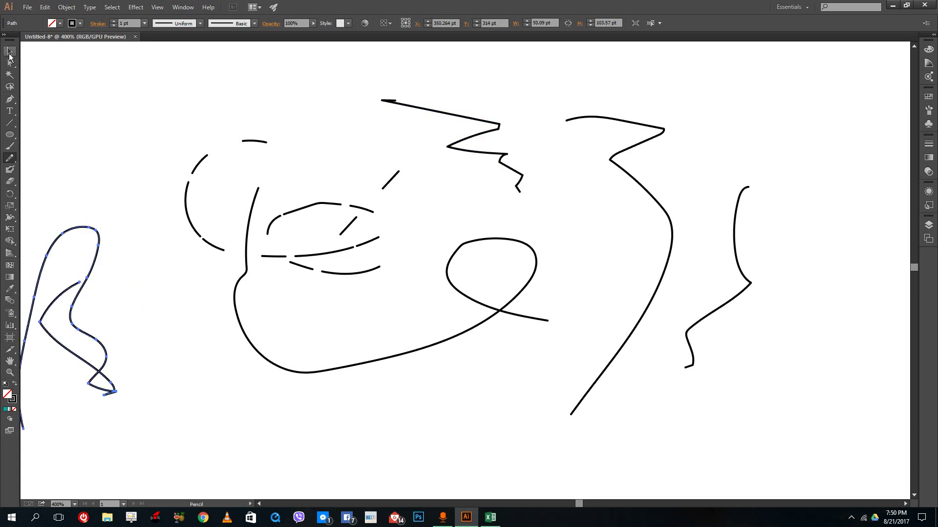
pyautogui.moveTo(60, 106)
pyautogui.mouseDown()
pyautogui.moveTo(801, 417)
pyautogui.moveTo(718, 422)
pyautogui.mouseUp()
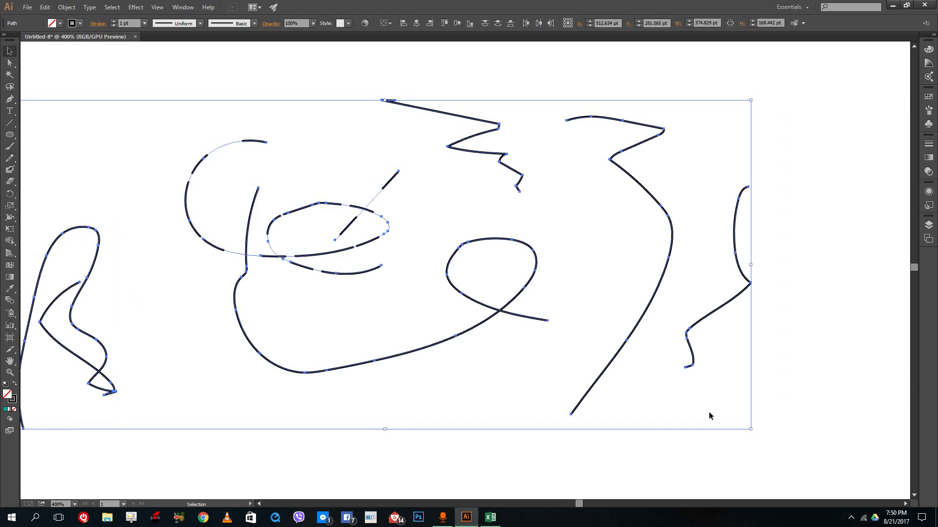
# Delete the selected paths and draw one long looping Pencil path with a 7 pt stroke
pyautogui.press('Delete')
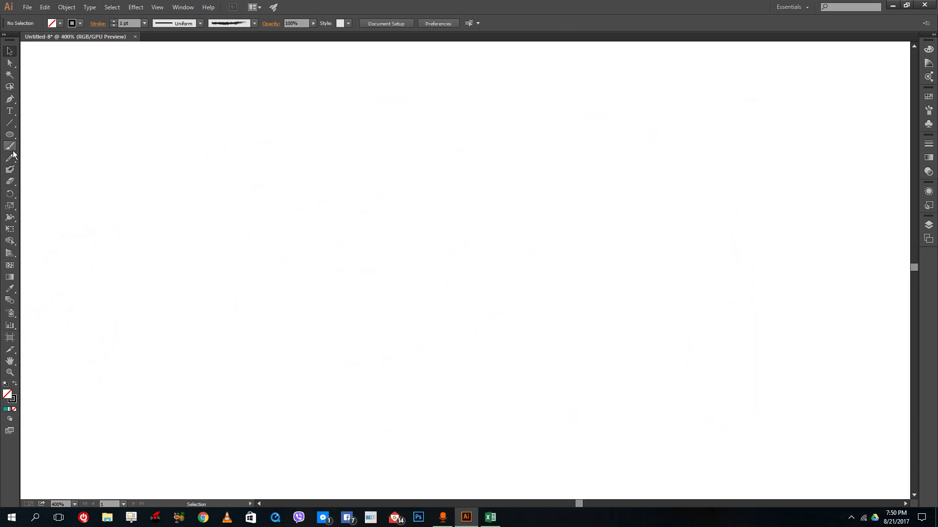
pyautogui.moveTo(10, 158)
pyautogui.mouseDown()
pyautogui.moveTo(45, 162)
pyautogui.moveTo(11, 159)
pyautogui.moveTo(131, 10)
pyautogui.moveTo(115, 23)
pyautogui.mouseUp()
pyautogui.click(115, 23)
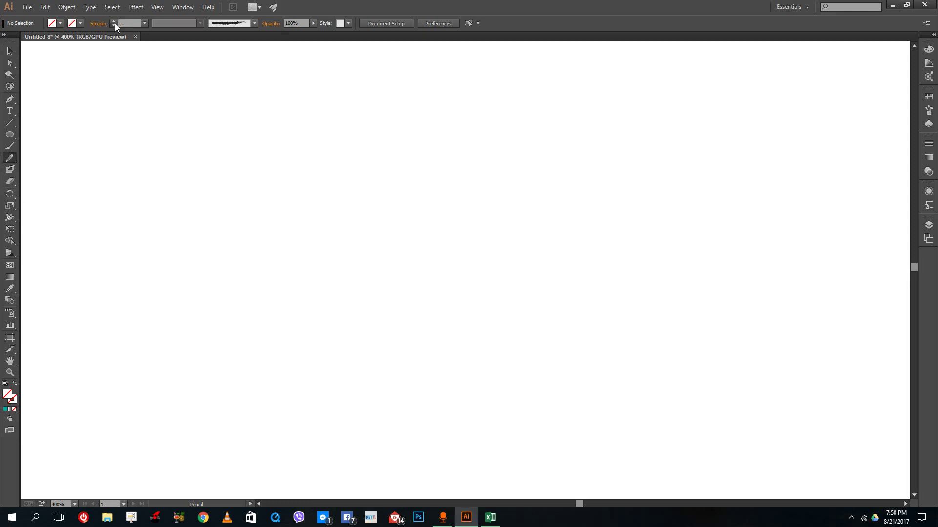
pyautogui.click(113, 19)
pyautogui.click(113, 19)
pyautogui.click(113, 19)
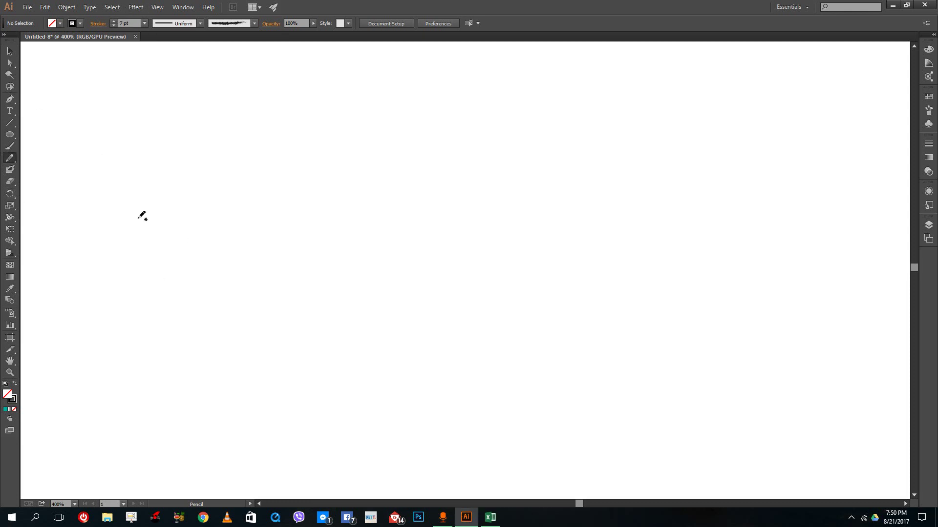
pyautogui.moveTo(140, 271)
pyautogui.mouseDown()
pyautogui.moveTo(291, 328)
pyautogui.moveTo(265, 214)
pyautogui.moveTo(278, 250)
pyautogui.moveTo(278, 231)
pyautogui.mouseUp()
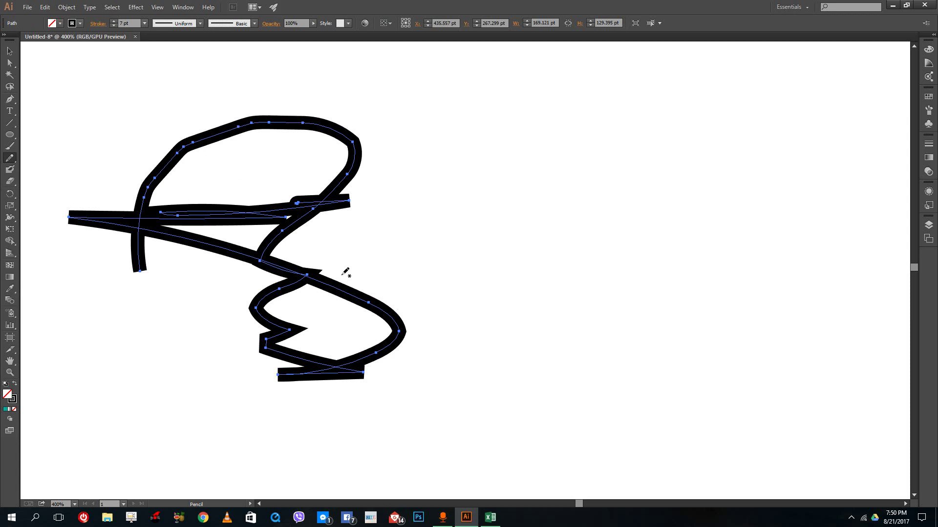
pyautogui.click(10, 51)
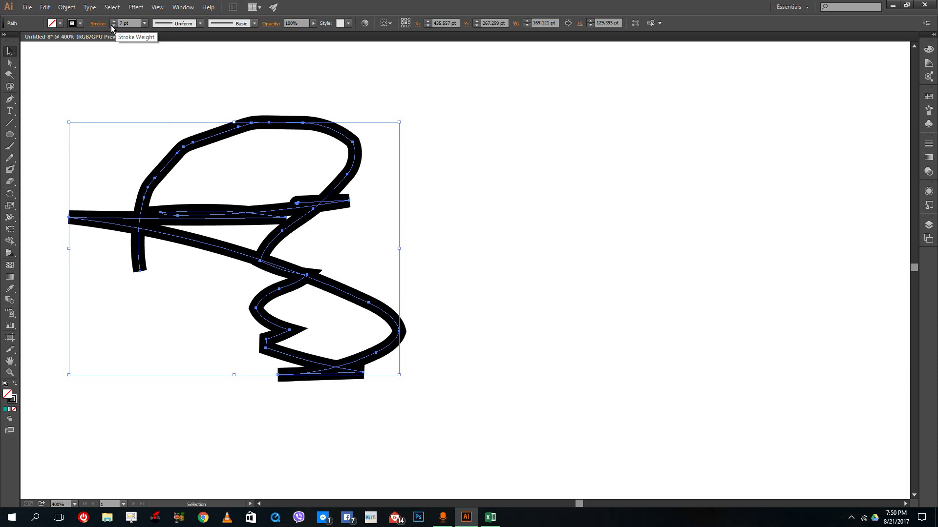
# Apply the Charcoal - Feather brush definition to the selected looping path
pyautogui.click(201, 23)
pyautogui.click(246, 24)
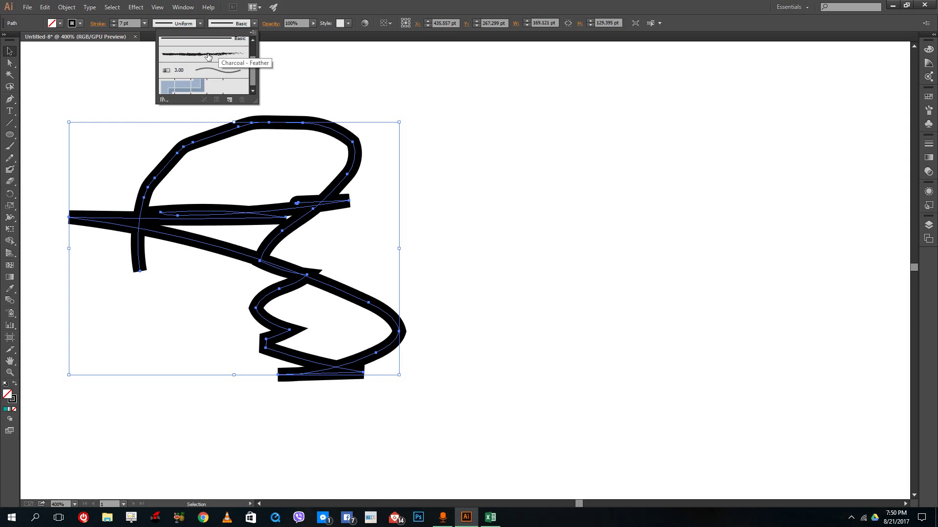
pyautogui.click(215, 54)
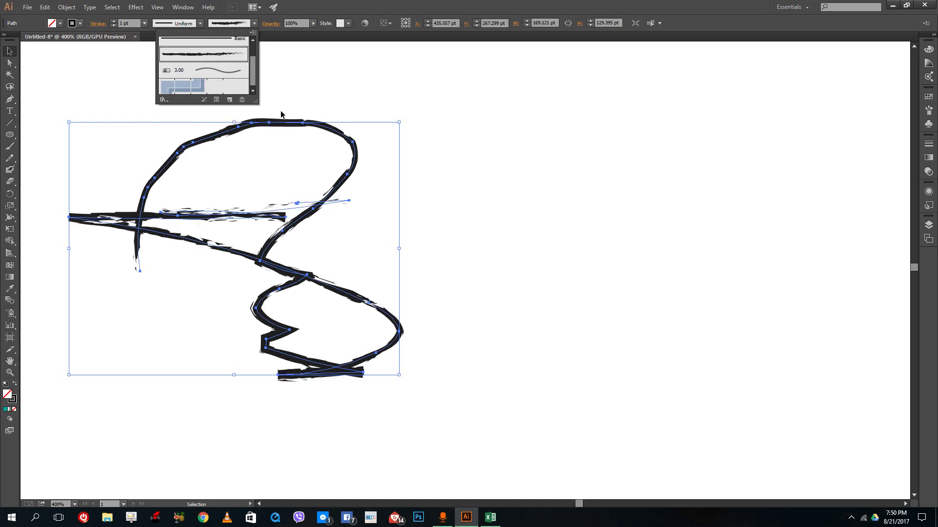
pyautogui.click(9, 159)
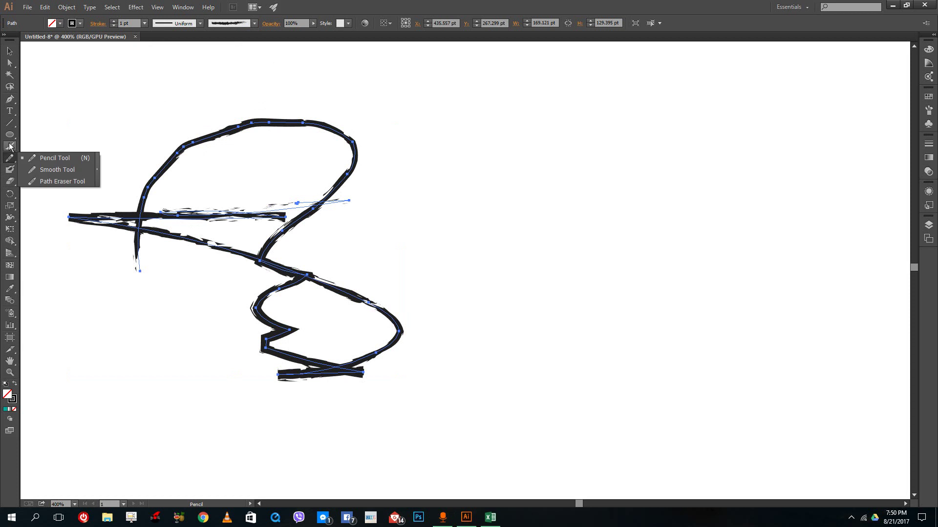
# Paint two rough charcoal strokes with the Paintbrush, then a thicker 3 pt stroke at right
pyautogui.click(9, 148)
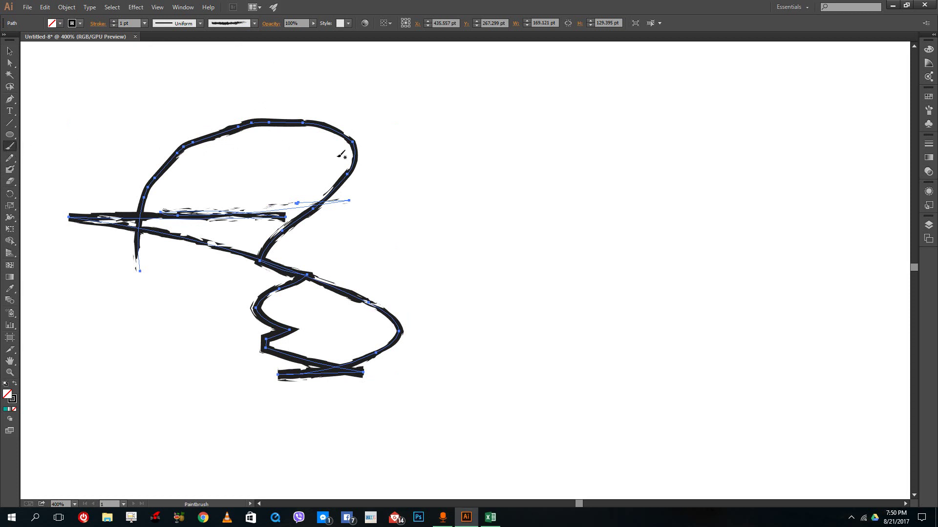
pyautogui.moveTo(565, 233); pyautogui.dragTo(566, 234)
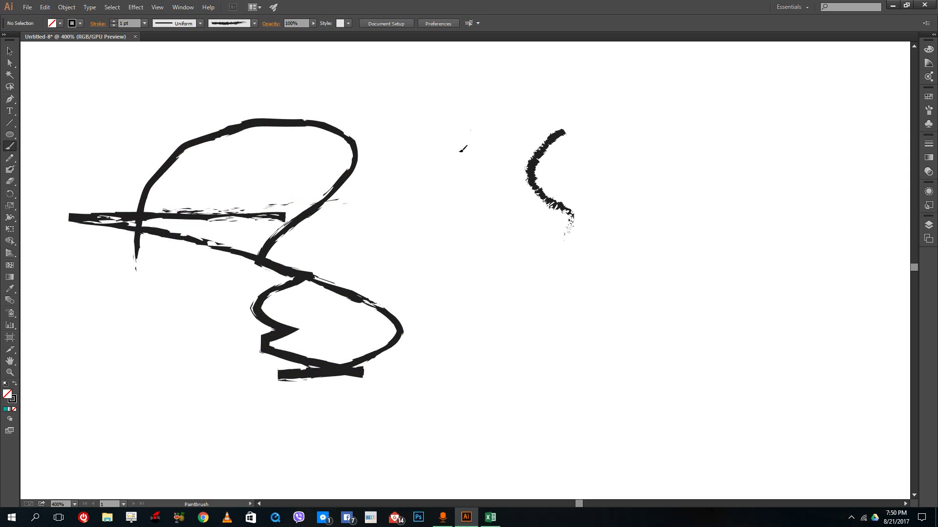
pyautogui.moveTo(513, 385); pyautogui.dragTo(514, 385)
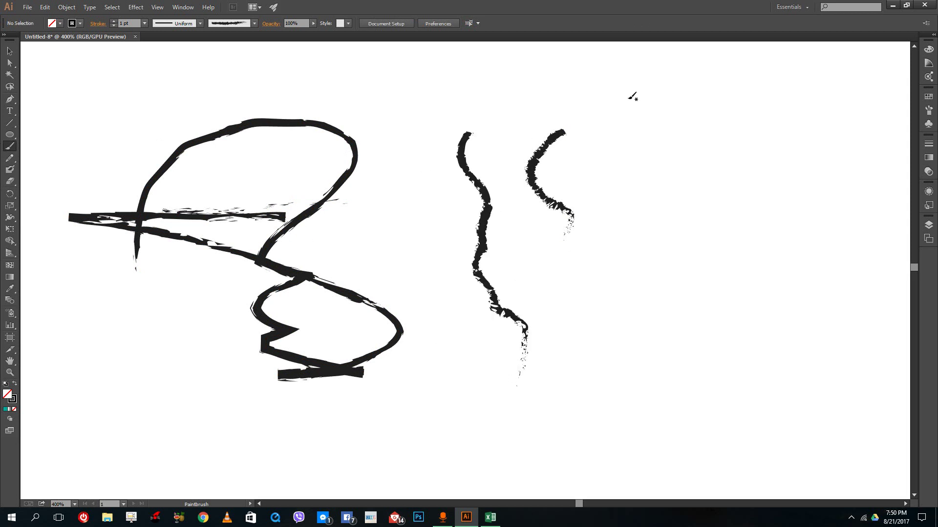
pyautogui.doubleClick(116, 21)
pyautogui.moveTo(694, 297); pyautogui.dragTo(694, 297)
# Reselect a brush from the Brush Definition list and paint upper and lower arcs, a centre stroke and a lower-left arc
pyautogui.click(229, 24)
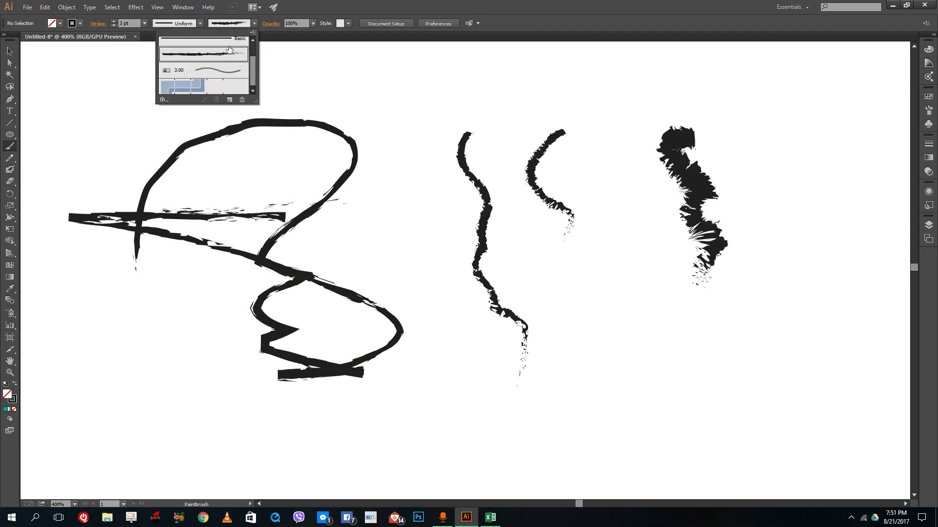
pyautogui.scroll(1, 199, 71)
pyautogui.click(192, 62)
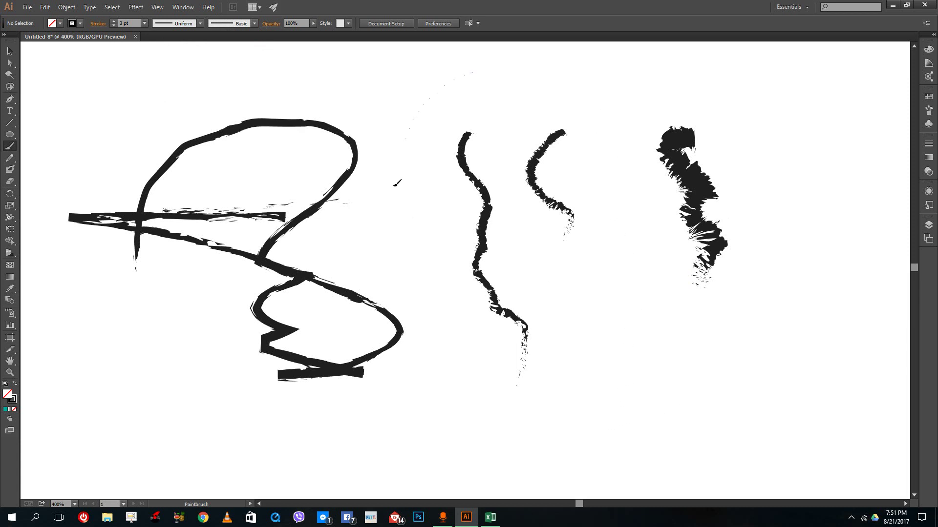
pyautogui.moveTo(394, 186); pyautogui.dragTo(395, 198)
pyautogui.moveTo(390, 230)
pyautogui.mouseDown()
pyautogui.moveTo(407, 269)
pyautogui.moveTo(484, 356)
pyautogui.mouseUp()
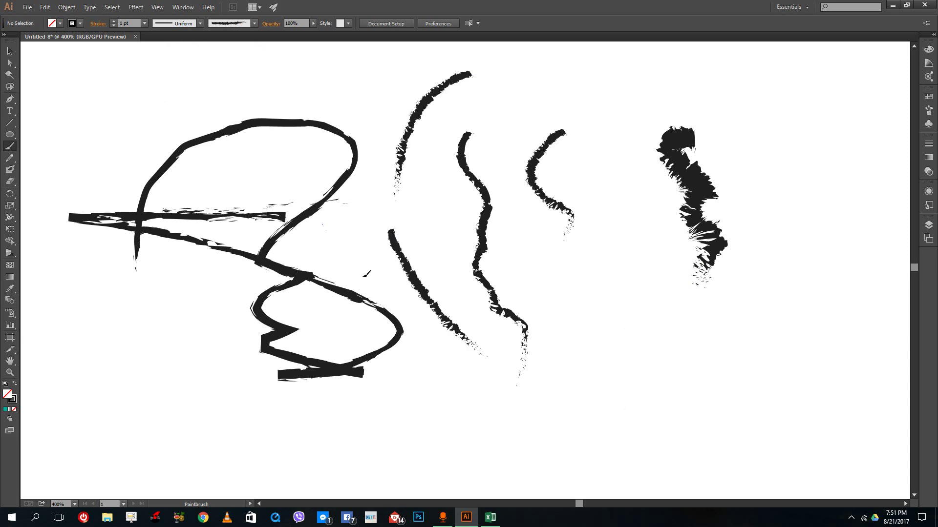
pyautogui.moveTo(321, 225); pyautogui.dragTo(365, 275)
pyautogui.moveTo(126, 343); pyautogui.dragTo(120, 355)
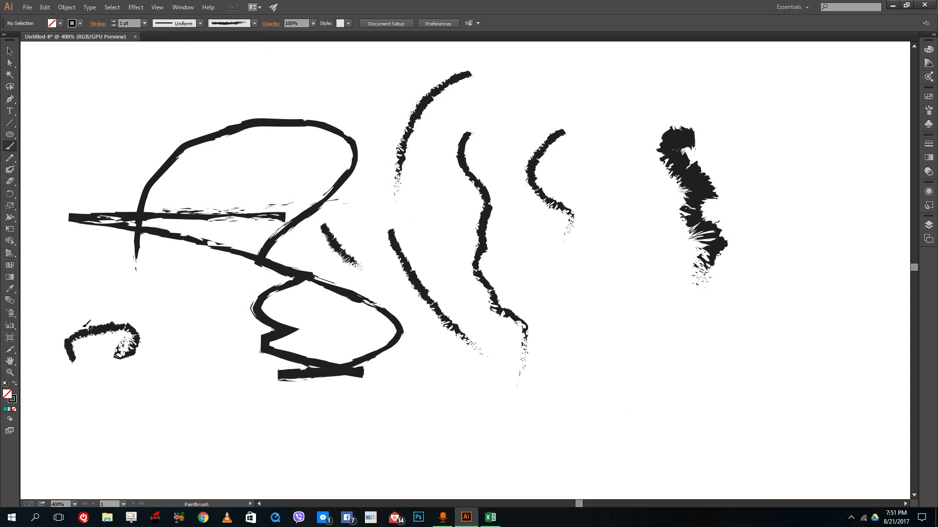
pyautogui.click(211, 24)
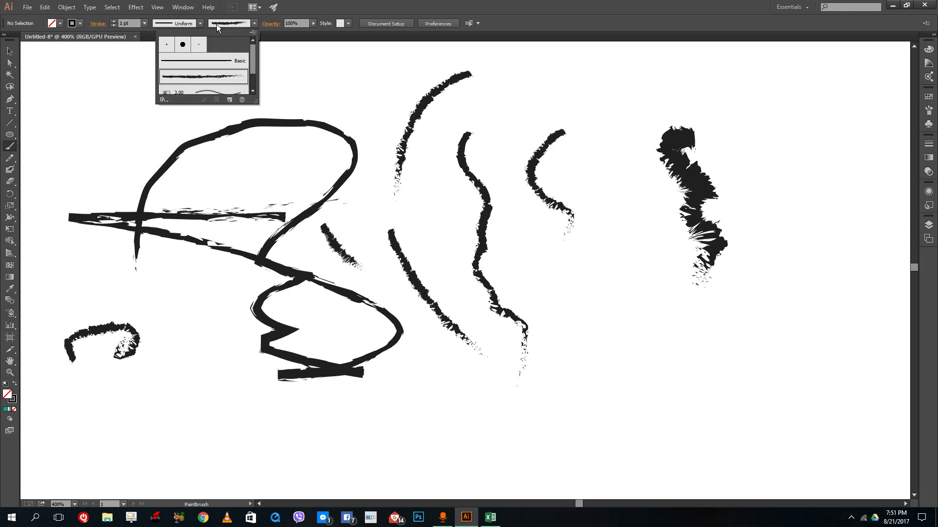
# Paint a short stroke at the upper left and switch it to the thin Basic brush
pyautogui.click(126, 107)
pyautogui.moveTo(131, 98); pyautogui.dragTo(96, 161)
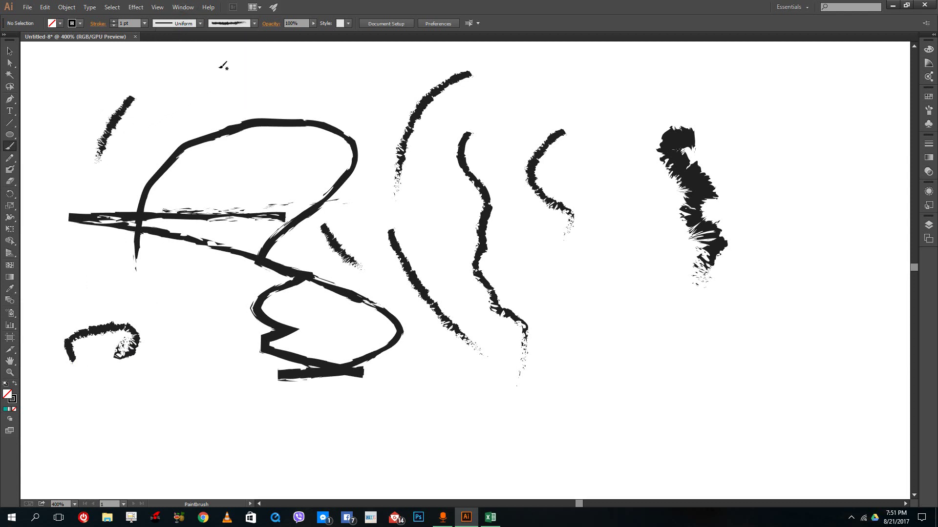
pyautogui.click(9, 50)
pyautogui.moveTo(73, 80); pyautogui.dragTo(173, 168)
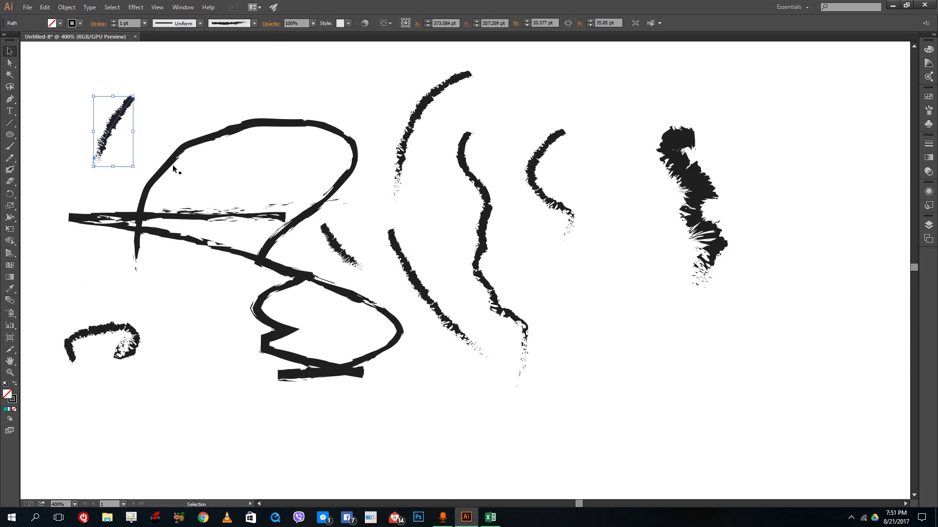
pyautogui.click(254, 23)
pyautogui.click(178, 61)
pyautogui.click(148, 104)
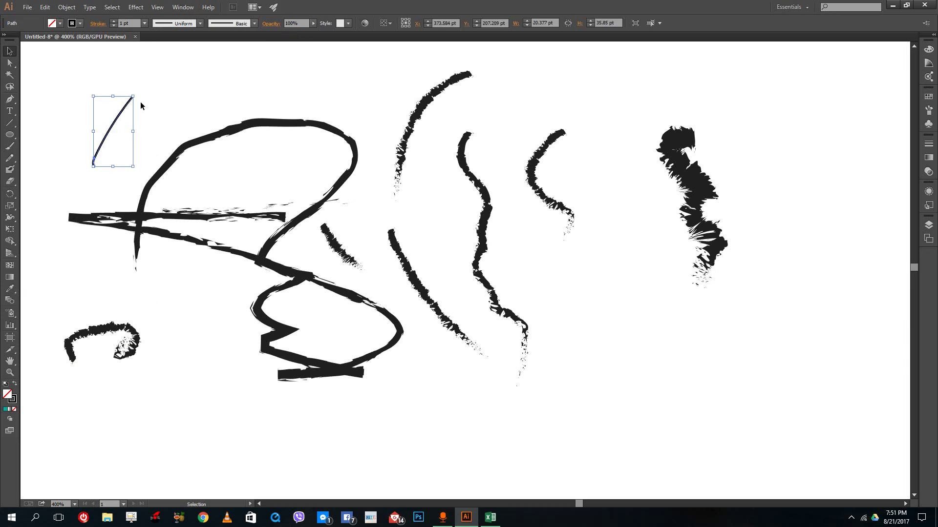
pyautogui.click(107, 156)
pyautogui.moveTo(120, 164); pyautogui.dragTo(50, 178)
pyautogui.click(66, 142)
# Draw a thin Pencil line just left of that stroke
pyautogui.click(10, 158)
pyautogui.moveTo(107, 90); pyautogui.dragTo(61, 151)
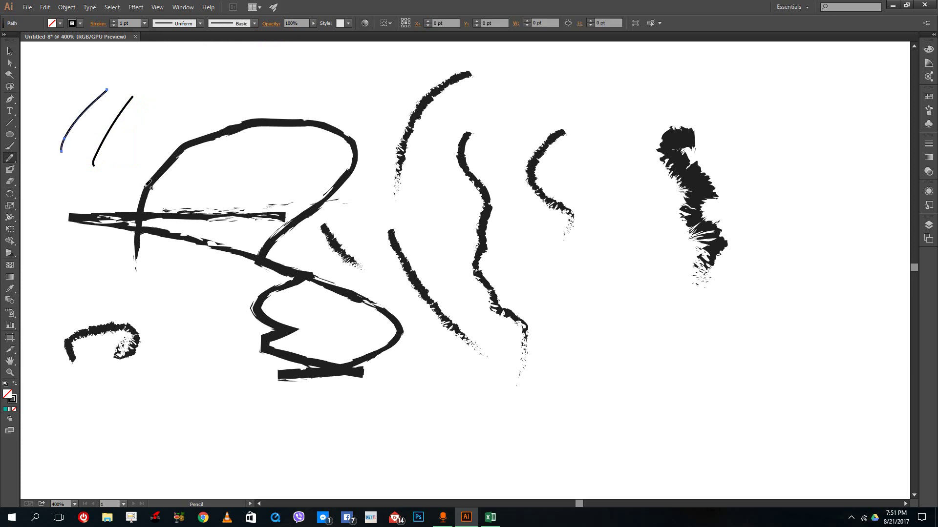
pyautogui.click(9, 51)
pyautogui.click(128, 122)
# Select every stroke on the artboard and delete them all
pyautogui.moveTo(62, 117); pyautogui.dragTo(86, 159)
pyautogui.click(119, 142)
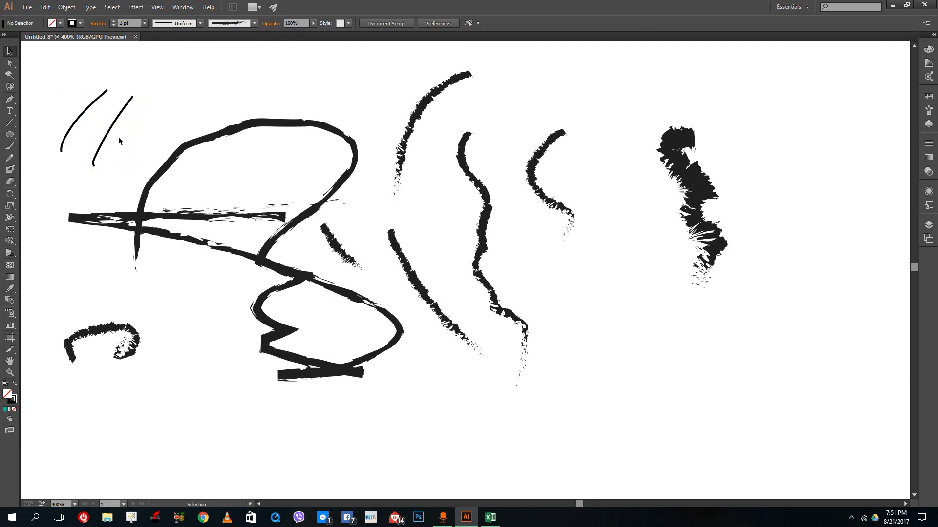
pyautogui.moveTo(91, 122); pyautogui.dragTo(139, 188)
pyautogui.moveTo(69, 76)
pyautogui.mouseDown()
pyautogui.moveTo(220, 153)
pyautogui.moveTo(760, 384)
pyautogui.mouseUp()
pyautogui.press('Delete')
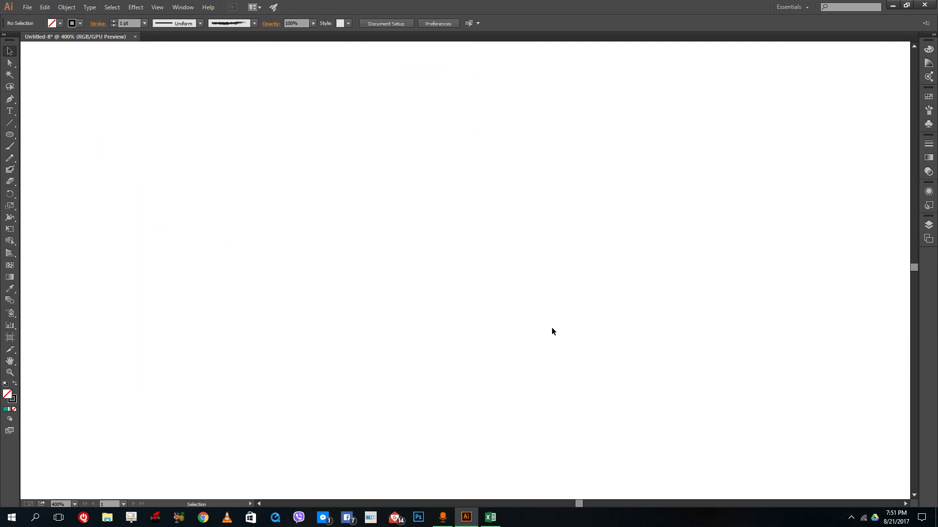
# Paint a large curved charcoal stroke with the Paintbrush tool
pyautogui.click(10, 157)
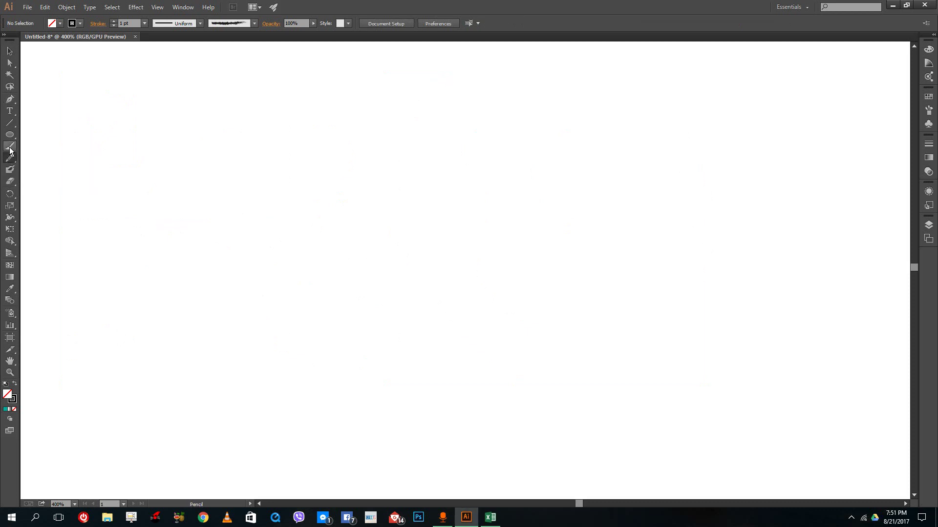
pyautogui.click(9, 146)
pyautogui.click(10, 170)
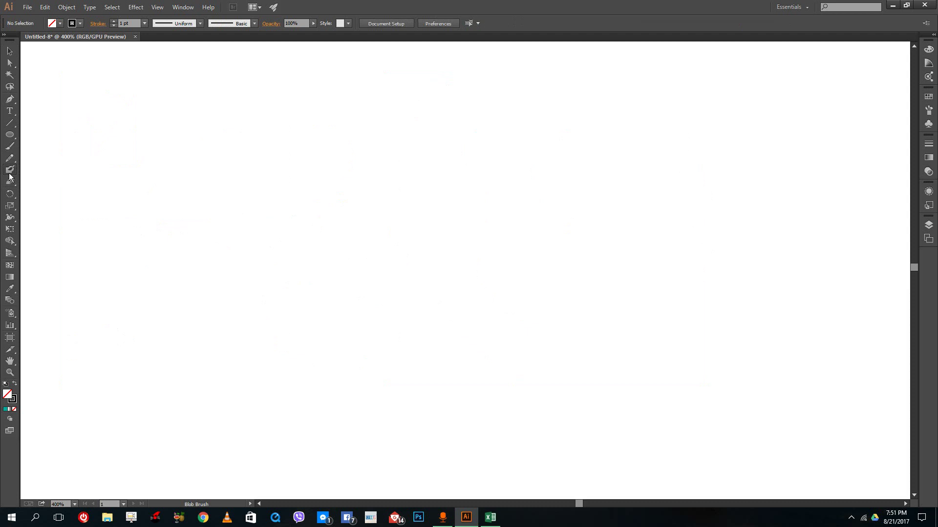
pyautogui.click(9, 147)
pyautogui.moveTo(384, 279); pyautogui.dragTo(376, 276)
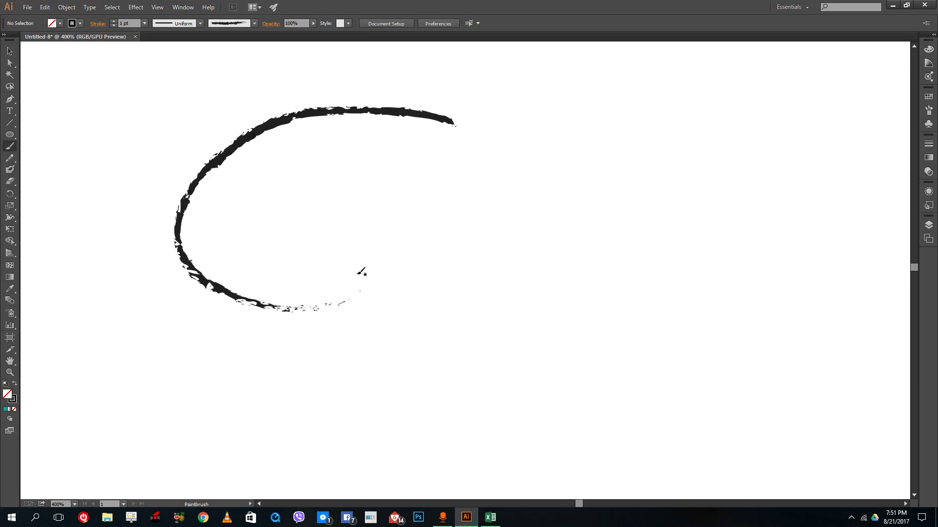
# Select the charcoal stroke and set its stroke colour to blue
pyautogui.click(10, 51)
pyautogui.moveTo(307, 69)
pyautogui.mouseDown()
pyautogui.moveTo(238, 168)
pyautogui.moveTo(261, 180)
pyautogui.mouseUp()
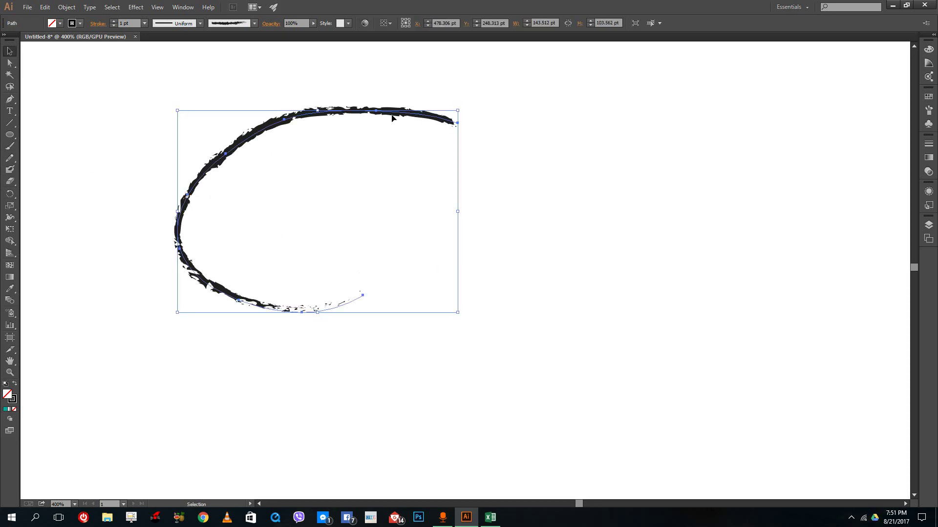
pyautogui.click(80, 23)
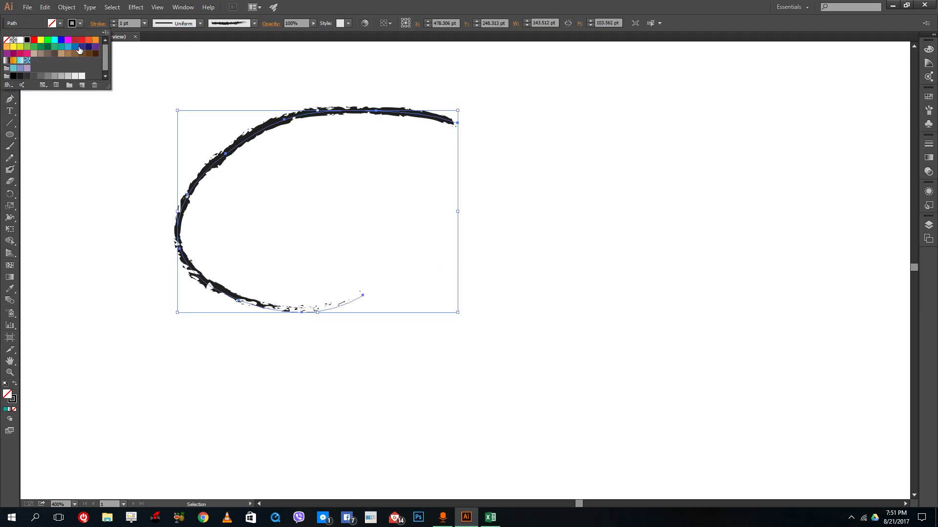
pyautogui.click(81, 47)
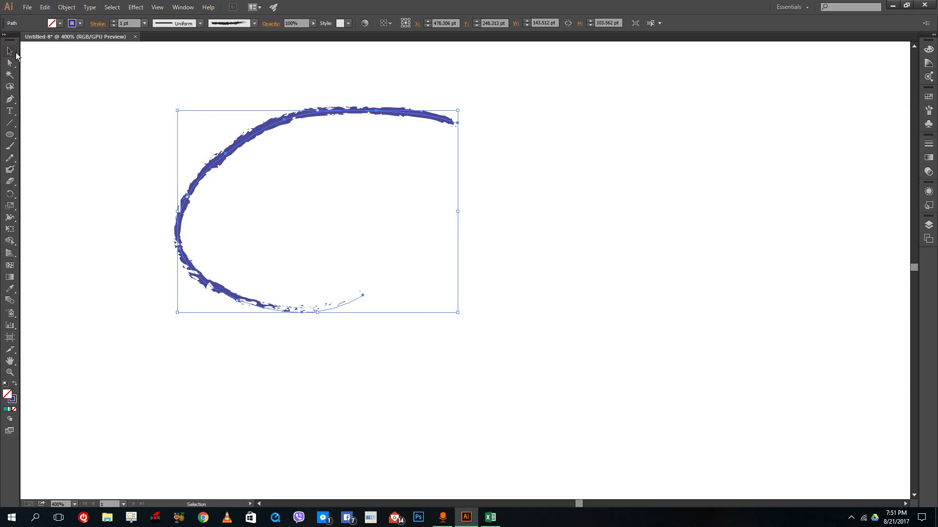
pyautogui.click(138, 95)
pyautogui.moveTo(448, 332); pyautogui.dragTo(473, 339)
# Delete the blue brush stroke and paint a thick squiggle with an enlarged Blob Brush
pyautogui.press('Delete')
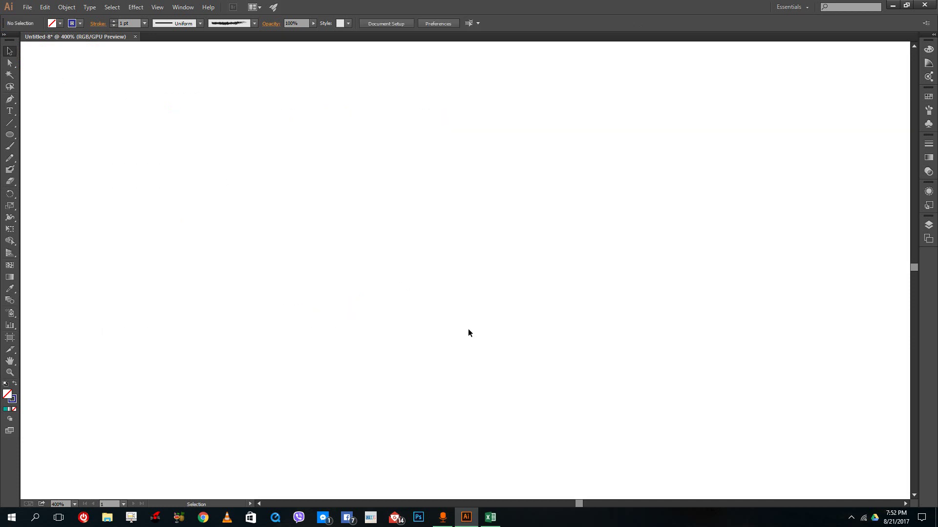
pyautogui.click(10, 169)
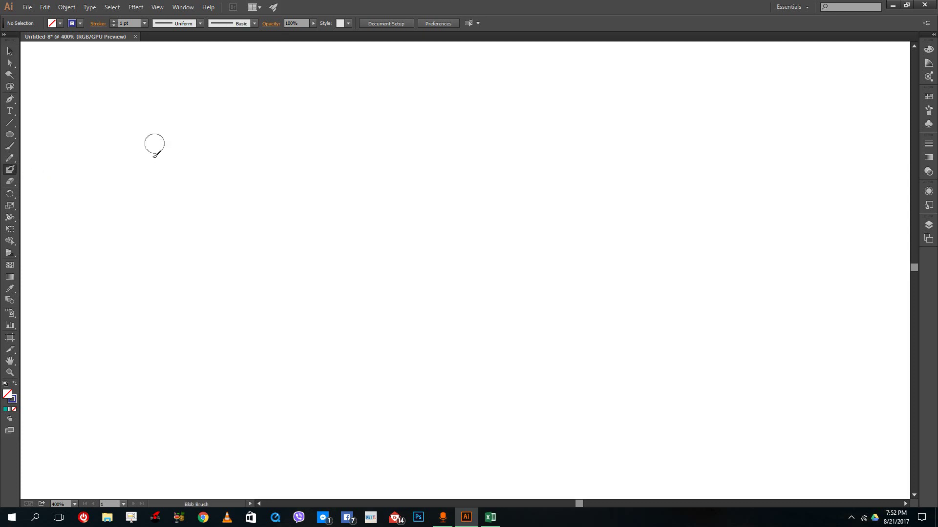
pyautogui.press(']')
pyautogui.press(']')
pyautogui.press(']')
pyautogui.moveTo(325, 109)
pyautogui.mouseDown()
pyautogui.moveTo(230, 282)
pyautogui.moveTo(236, 337)
pyautogui.moveTo(271, 405)
pyautogui.moveTo(482, 366)
pyautogui.moveTo(438, 185)
pyautogui.moveTo(564, 210)
pyautogui.mouseUp()
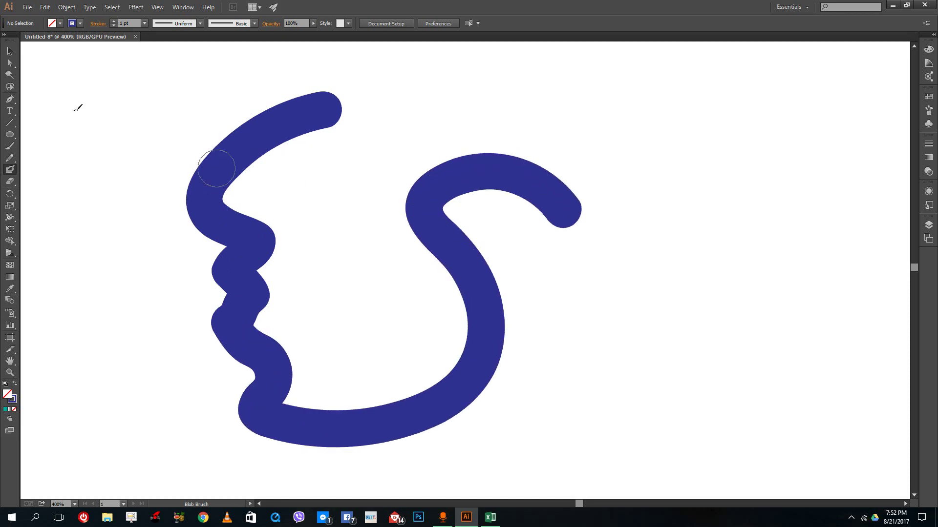
# Move the blob squiggle slightly up and left and fill it yellow
pyautogui.click(10, 51)
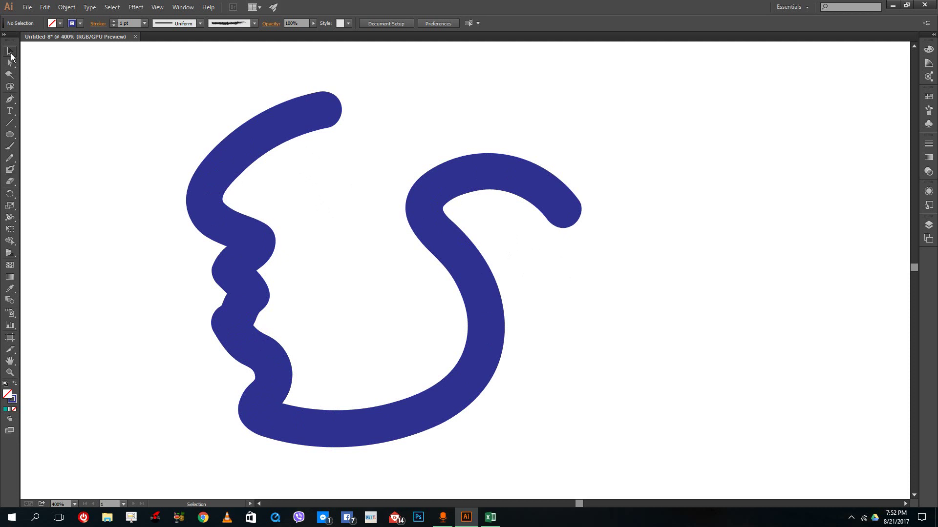
pyautogui.click(223, 145)
pyautogui.moveTo(230, 155); pyautogui.dragTo(213, 138)
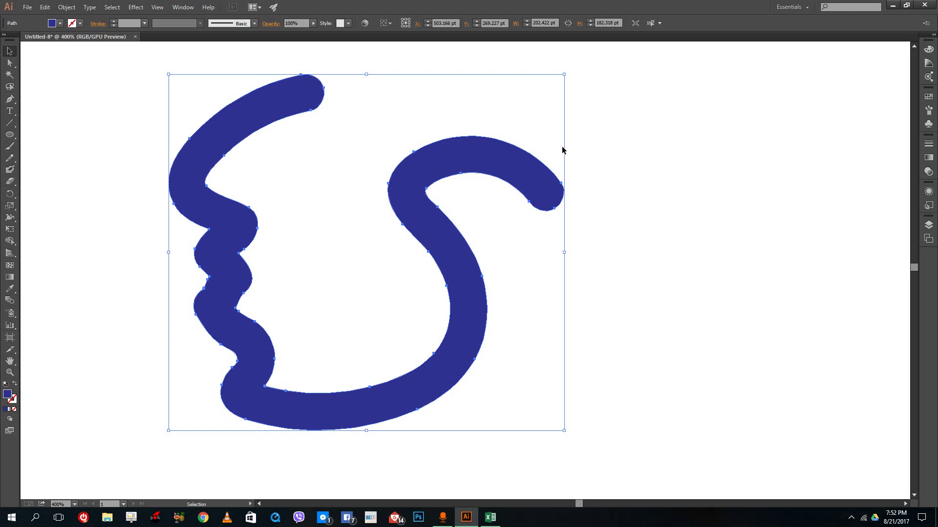
pyautogui.click(58, 25)
pyautogui.click(41, 41)
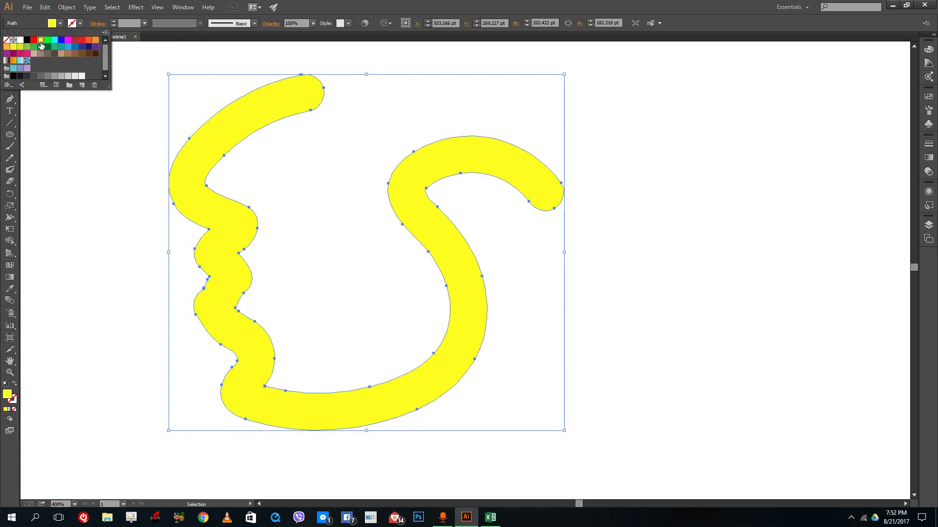
# Give the yellow squiggle a blue outline with a 4 pt stroke weight
pyautogui.click(73, 23)
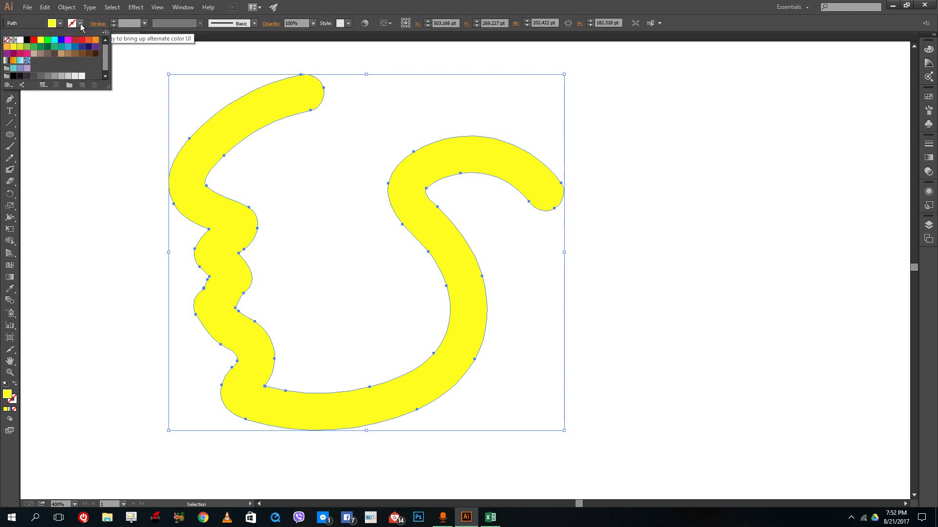
pyautogui.click(62, 40)
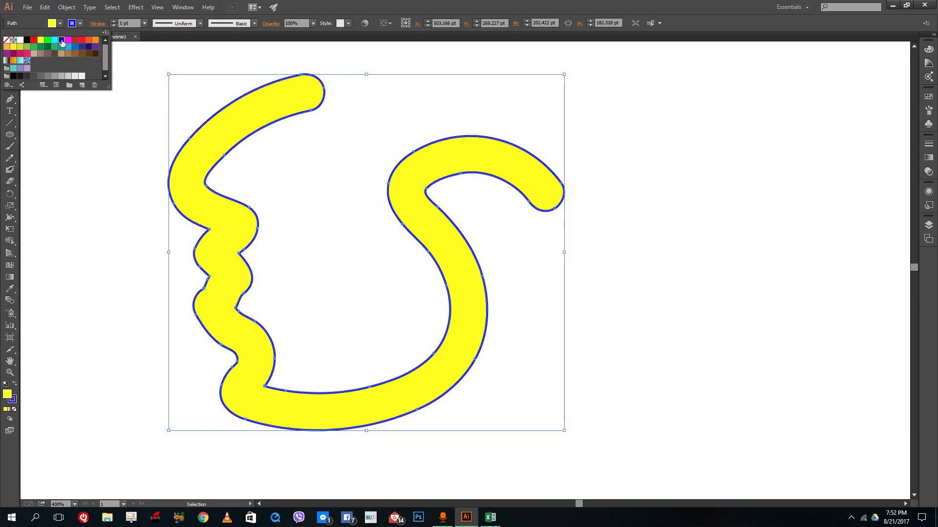
pyautogui.click(113, 21)
pyautogui.click(114, 21)
pyautogui.click(112, 21)
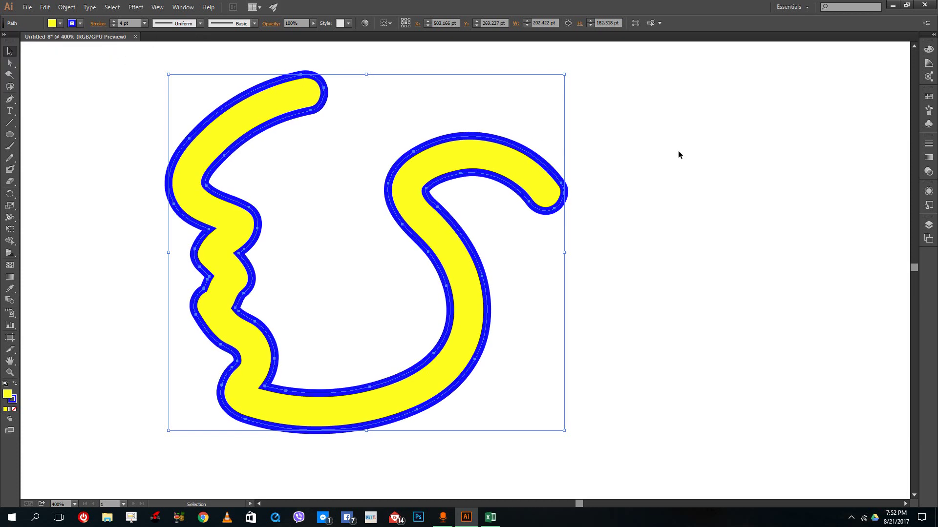
pyautogui.click(541, 221)
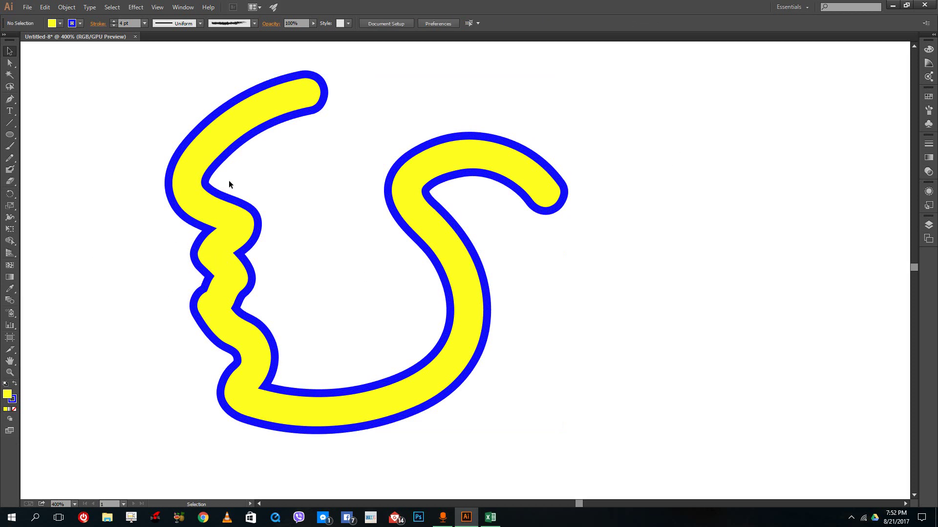
pyautogui.click(231, 231)
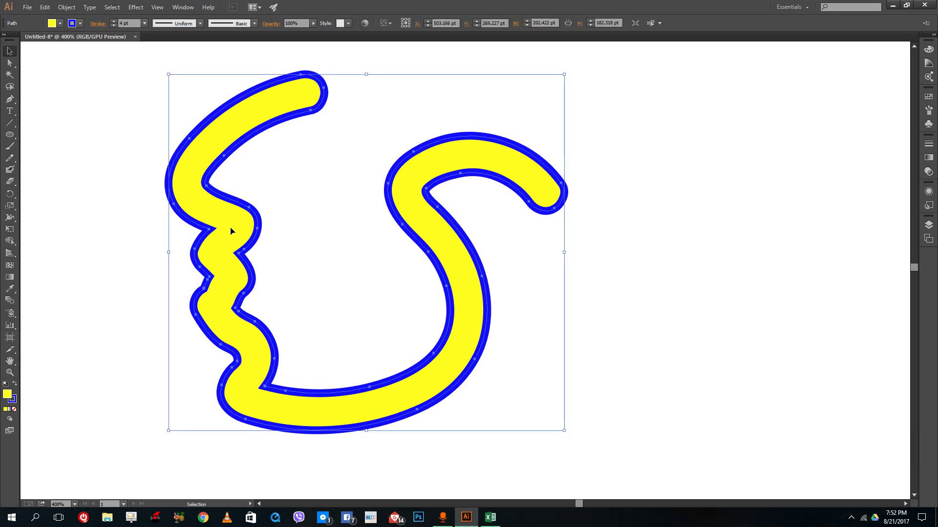
# Delete the yellow squiggle and paint the letters A, B and C with the Blob Brush
pyautogui.press('Delete')
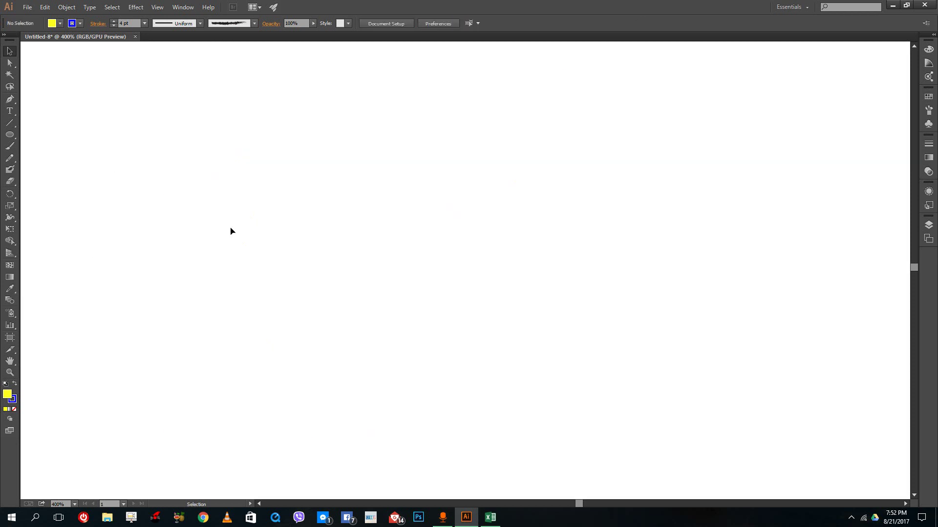
pyautogui.click(10, 146)
pyautogui.click(10, 170)
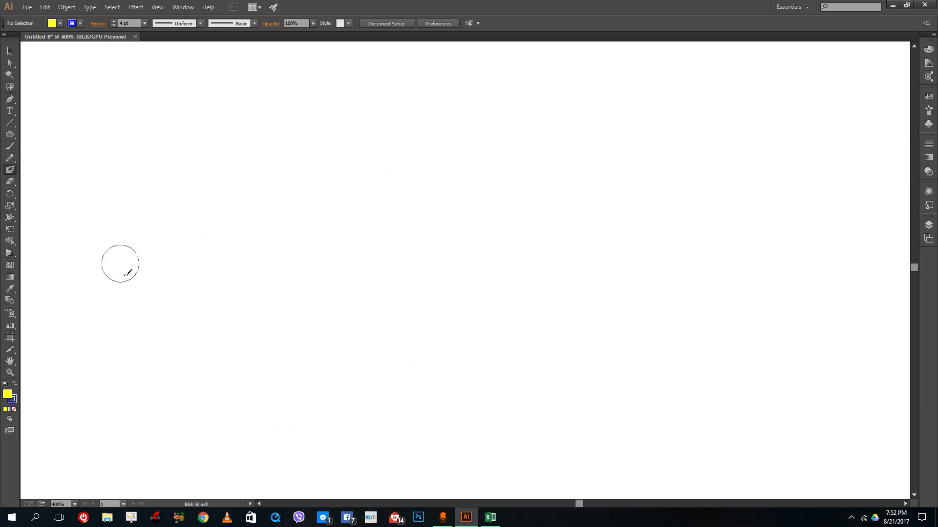
pyautogui.moveTo(143, 313)
pyautogui.mouseDown()
pyautogui.moveTo(166, 203)
pyautogui.moveTo(243, 156)
pyautogui.moveTo(264, 325)
pyautogui.mouseUp()
pyautogui.moveTo(237, 214); pyautogui.dragTo(179, 217)
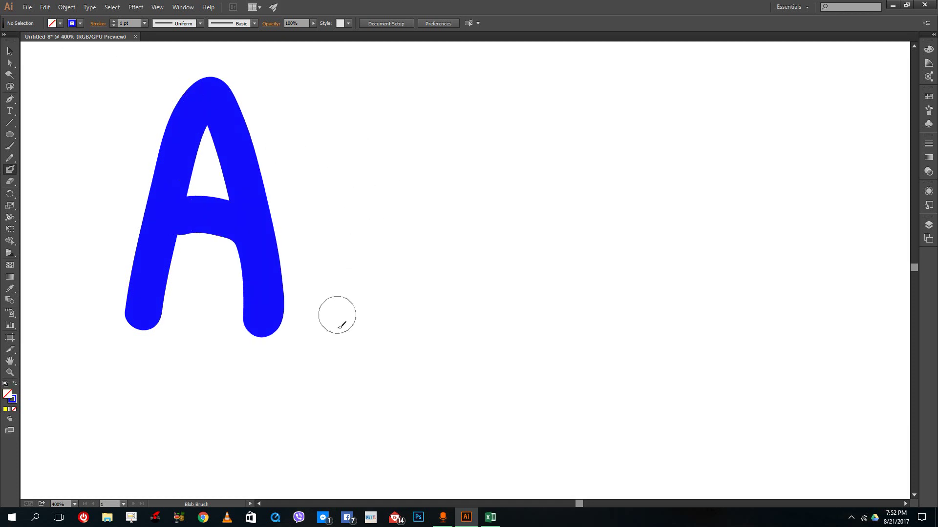
pyautogui.moveTo(347, 312)
pyautogui.mouseDown()
pyautogui.moveTo(351, 140)
pyautogui.moveTo(362, 76)
pyautogui.moveTo(448, 126)
pyautogui.moveTo(371, 178)
pyautogui.moveTo(442, 206)
pyautogui.moveTo(428, 335)
pyautogui.moveTo(342, 325)
pyautogui.mouseUp()
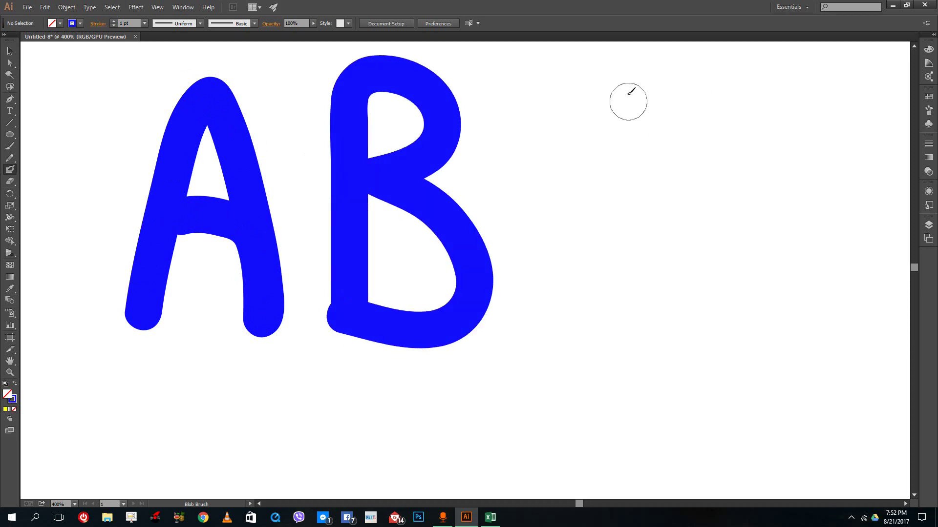
pyautogui.moveTo(644, 81)
pyautogui.mouseDown()
pyautogui.moveTo(530, 236)
pyautogui.moveTo(667, 323)
pyautogui.mouseUp()
pyautogui.click(10, 50)
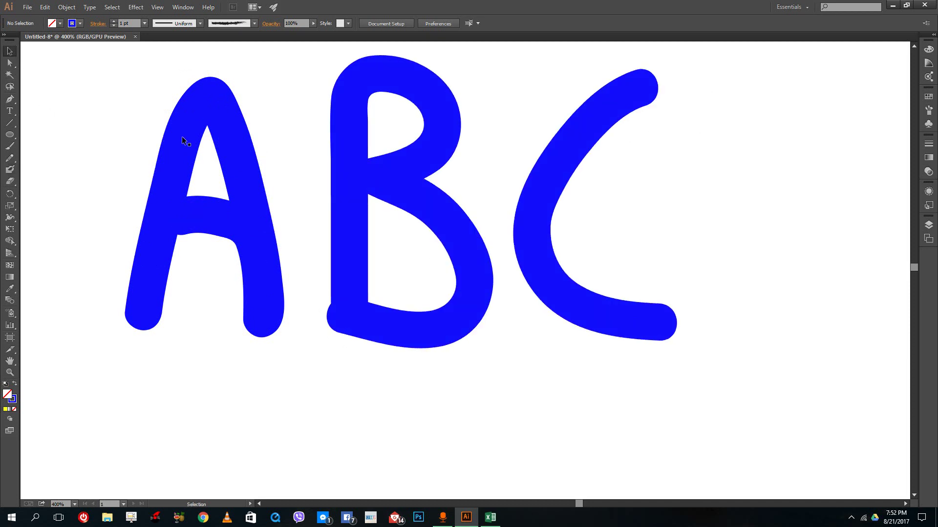
# Select all three letters and give them a red fill and a blue stroke
pyautogui.moveTo(132, 116); pyautogui.dragTo(567, 301)
pyautogui.click(60, 23)
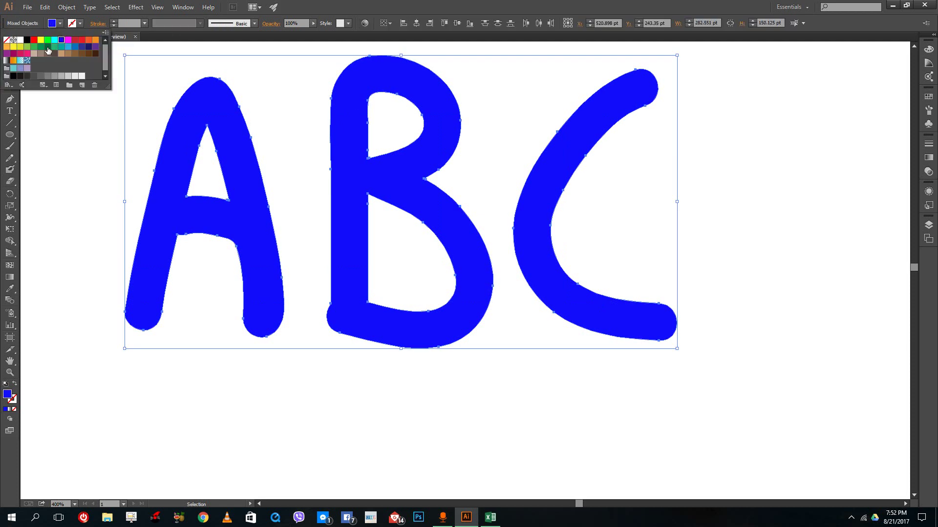
pyautogui.click(33, 39)
pyautogui.click(80, 25)
pyautogui.click(80, 23)
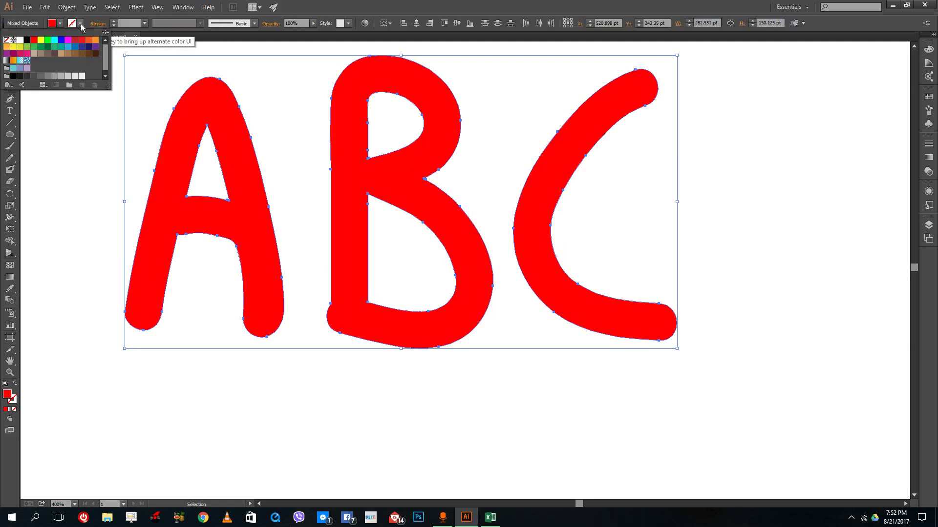
pyautogui.click(61, 40)
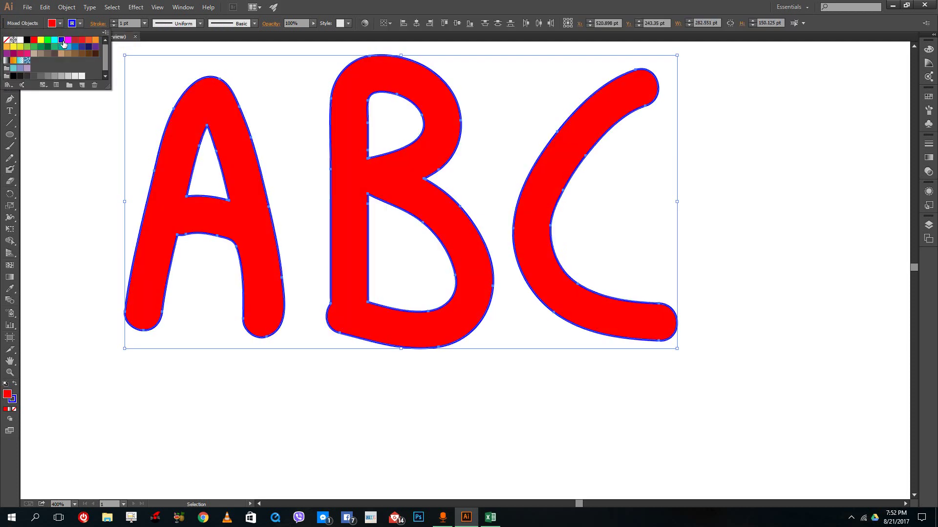
# Thicken the blue outline, apply the rough charcoal brush, and deselect the letters
pyautogui.click(123, 22)
pyautogui.press('Up')
pyautogui.press('Up')
pyautogui.click(237, 23)
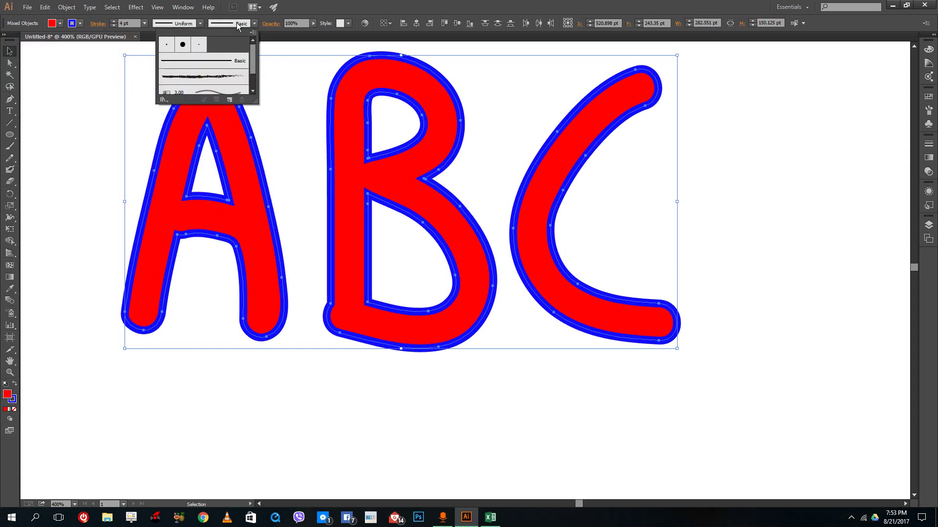
pyautogui.click(204, 77)
pyautogui.click(595, 173)
pyautogui.click(759, 178)
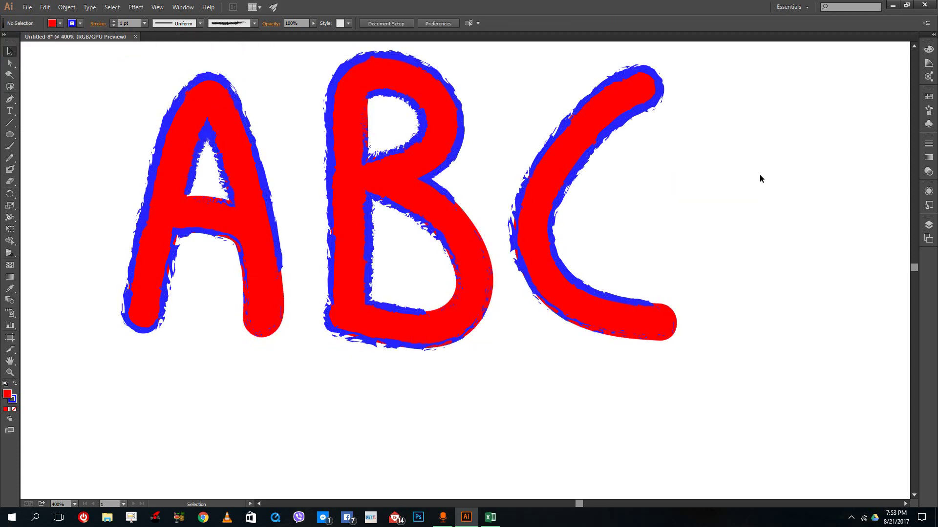
pyautogui.scroll(3, 712, 200)
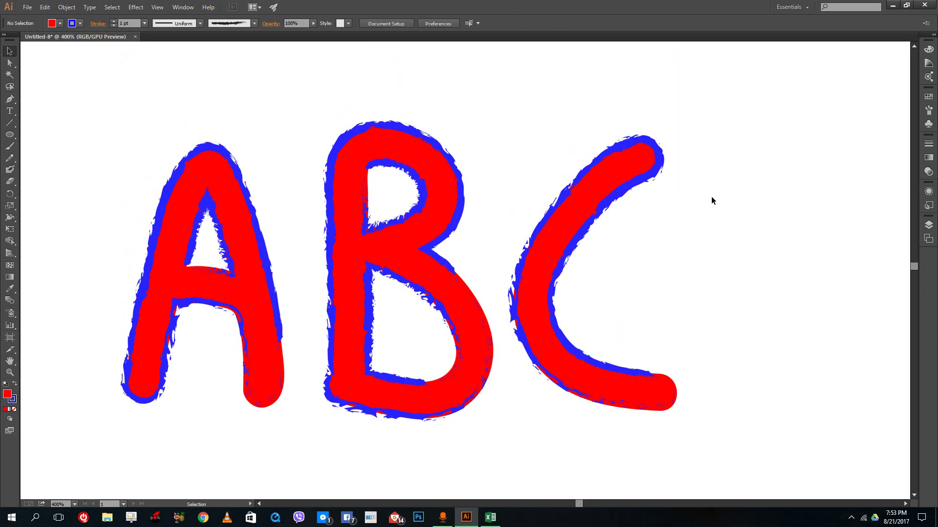